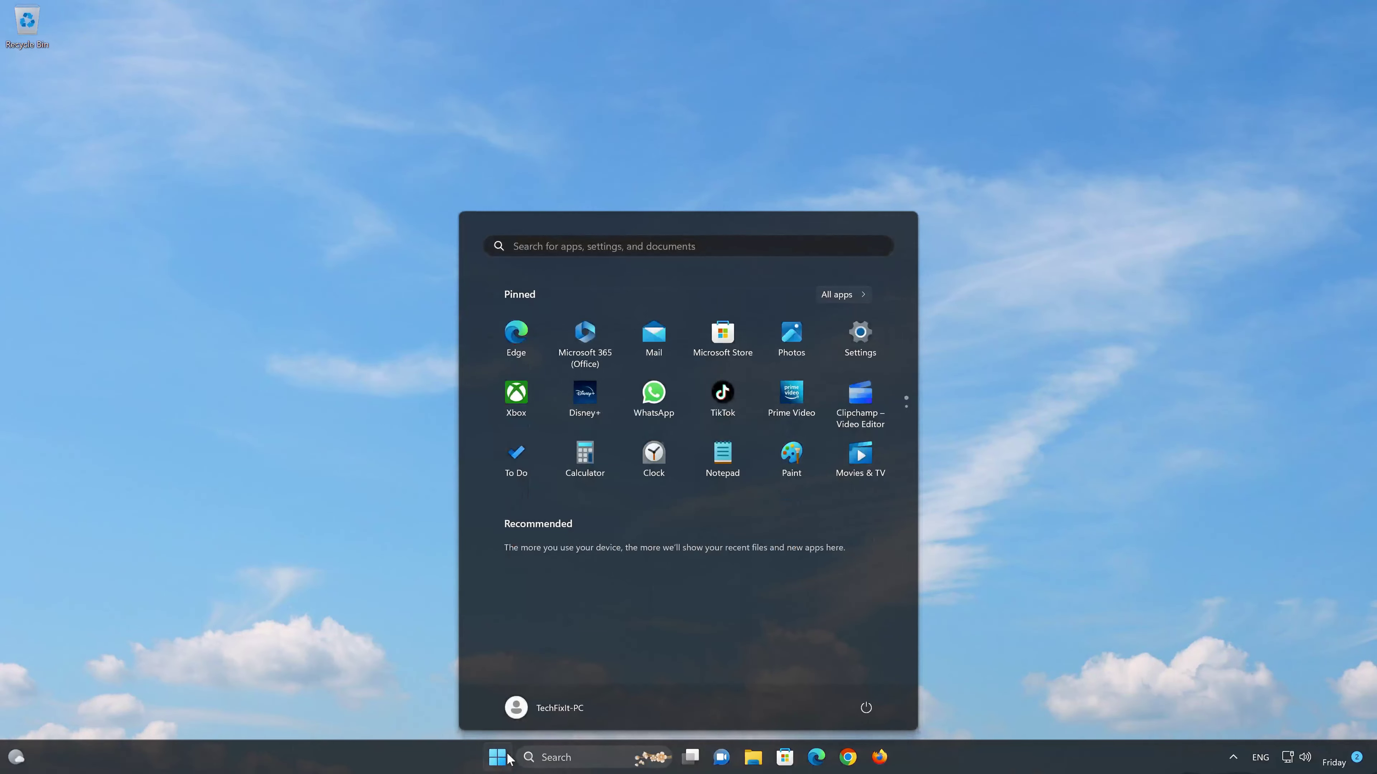
Open Notepad's advanced options from the installed apps list in the Windows Settings
left_click(878, 334)
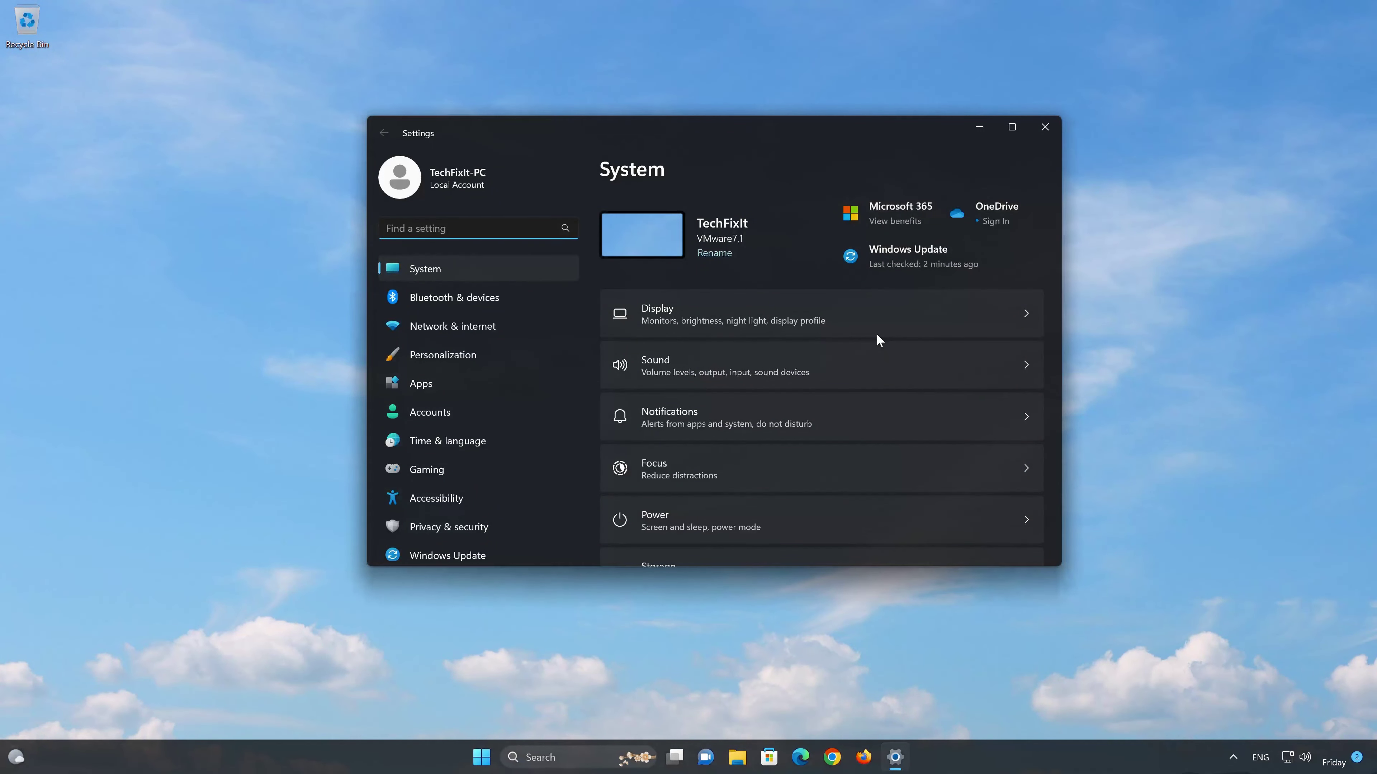
left_click(461, 392)
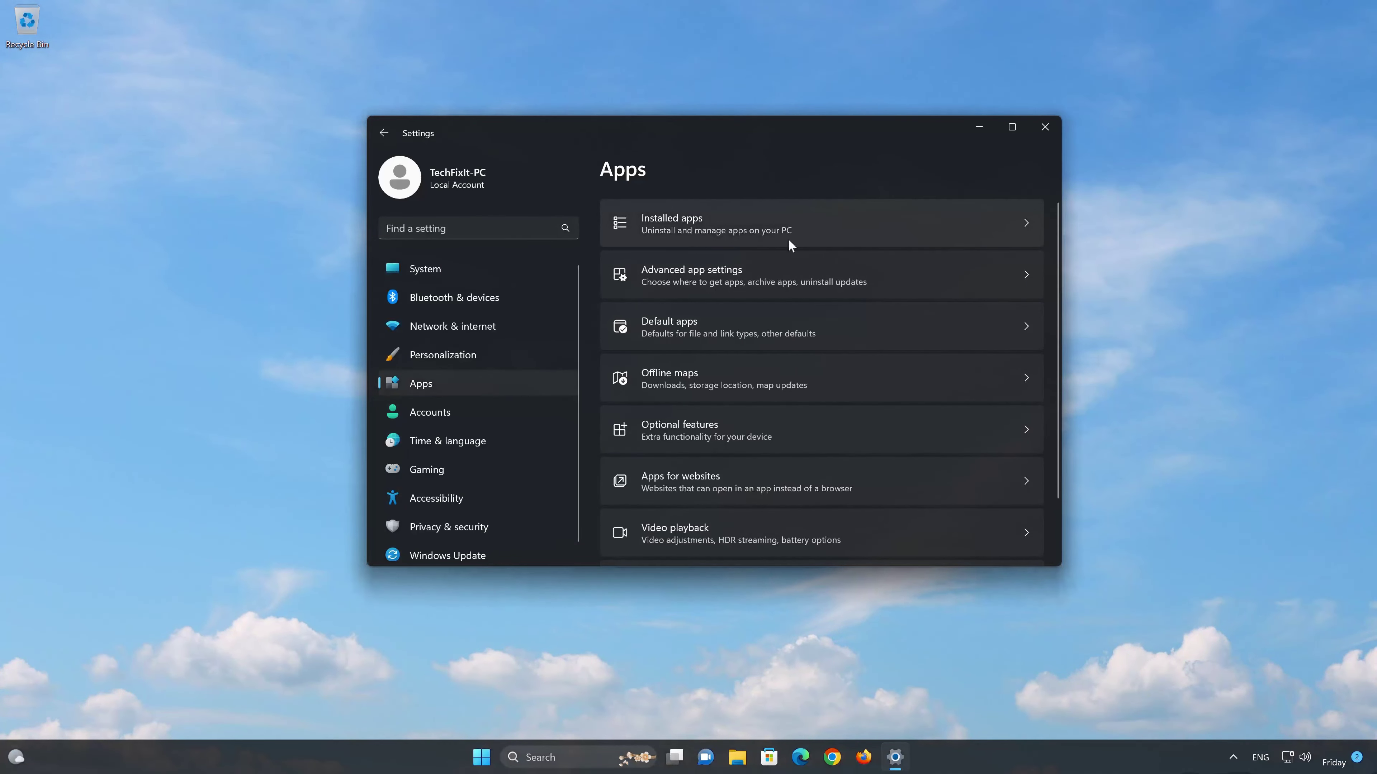
left_click(783, 226)
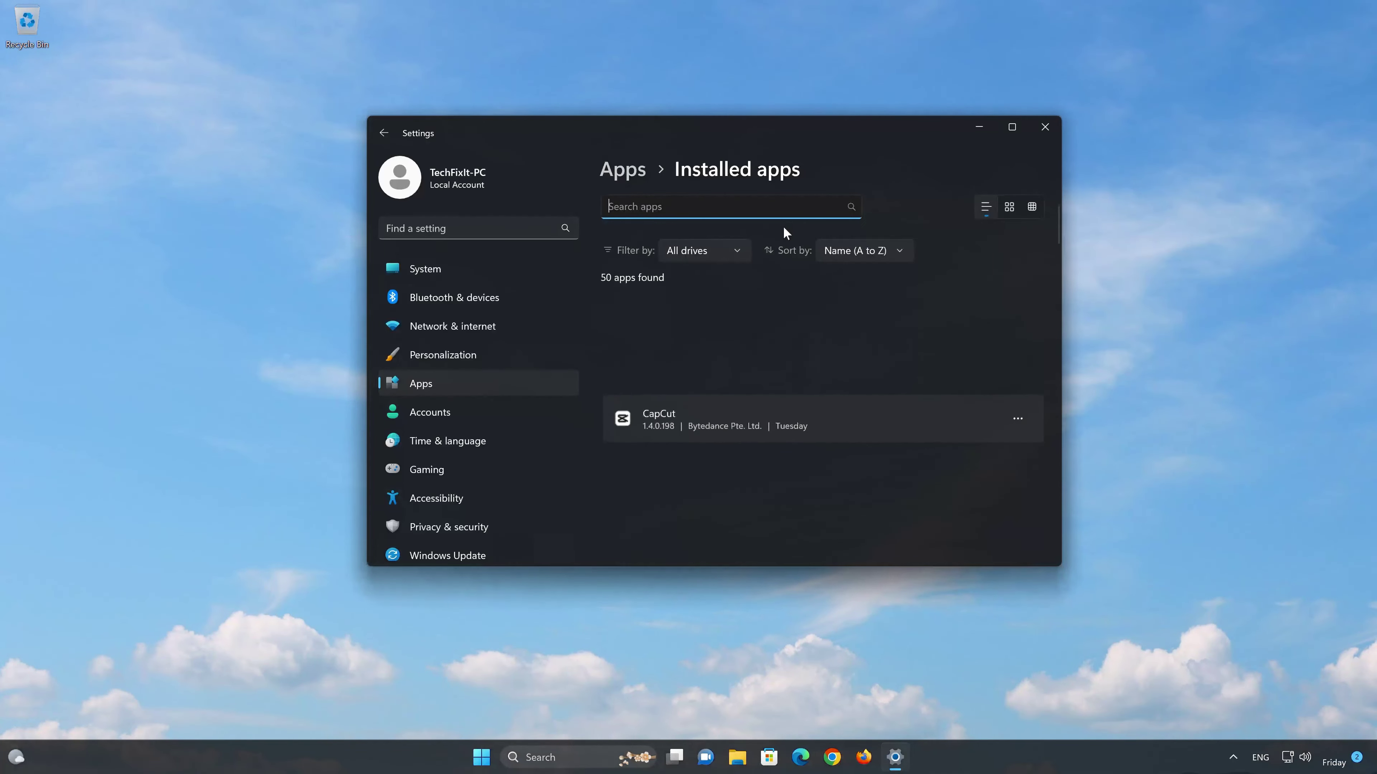
scroll(800, 306, "down", 5)
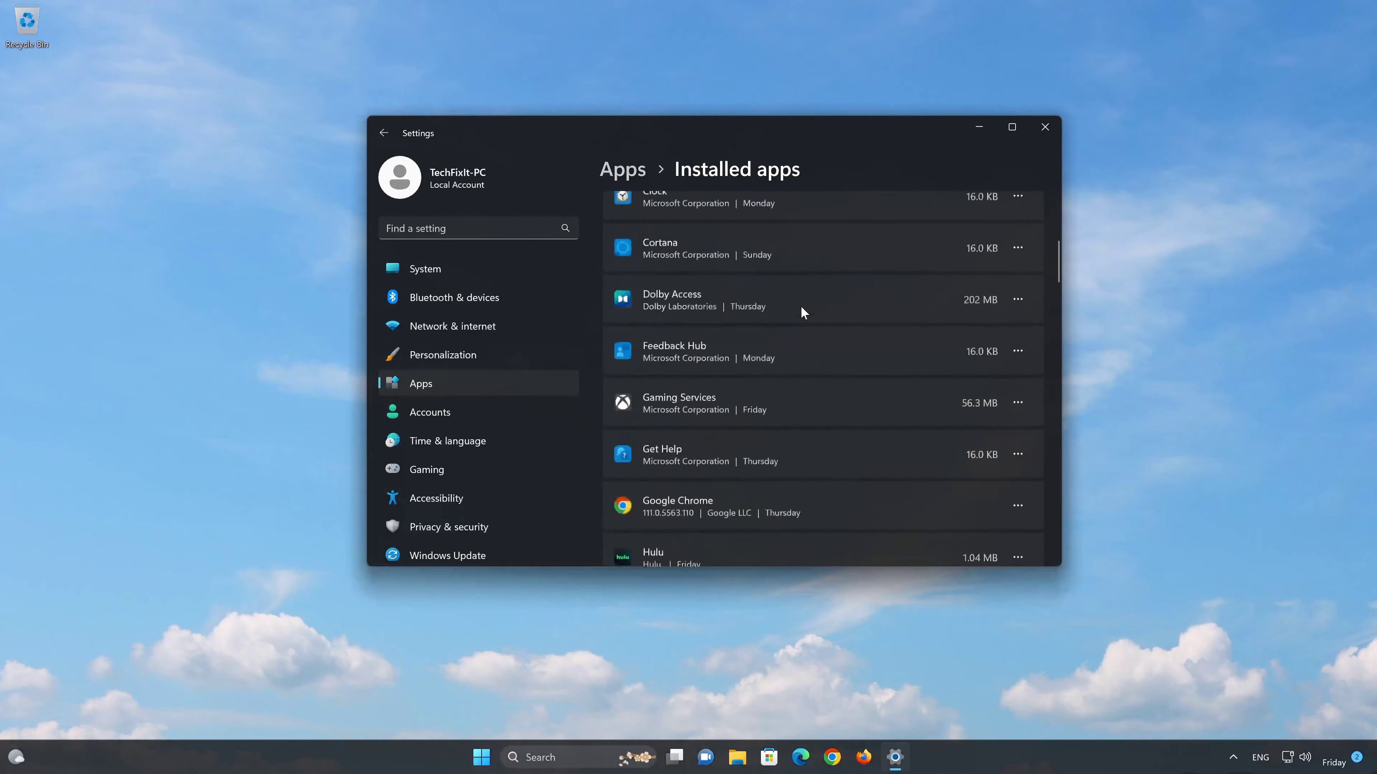
scroll(801, 308, "down", 10)
scroll(802, 308, "down", 5)
scroll(802, 316, "down", 7)
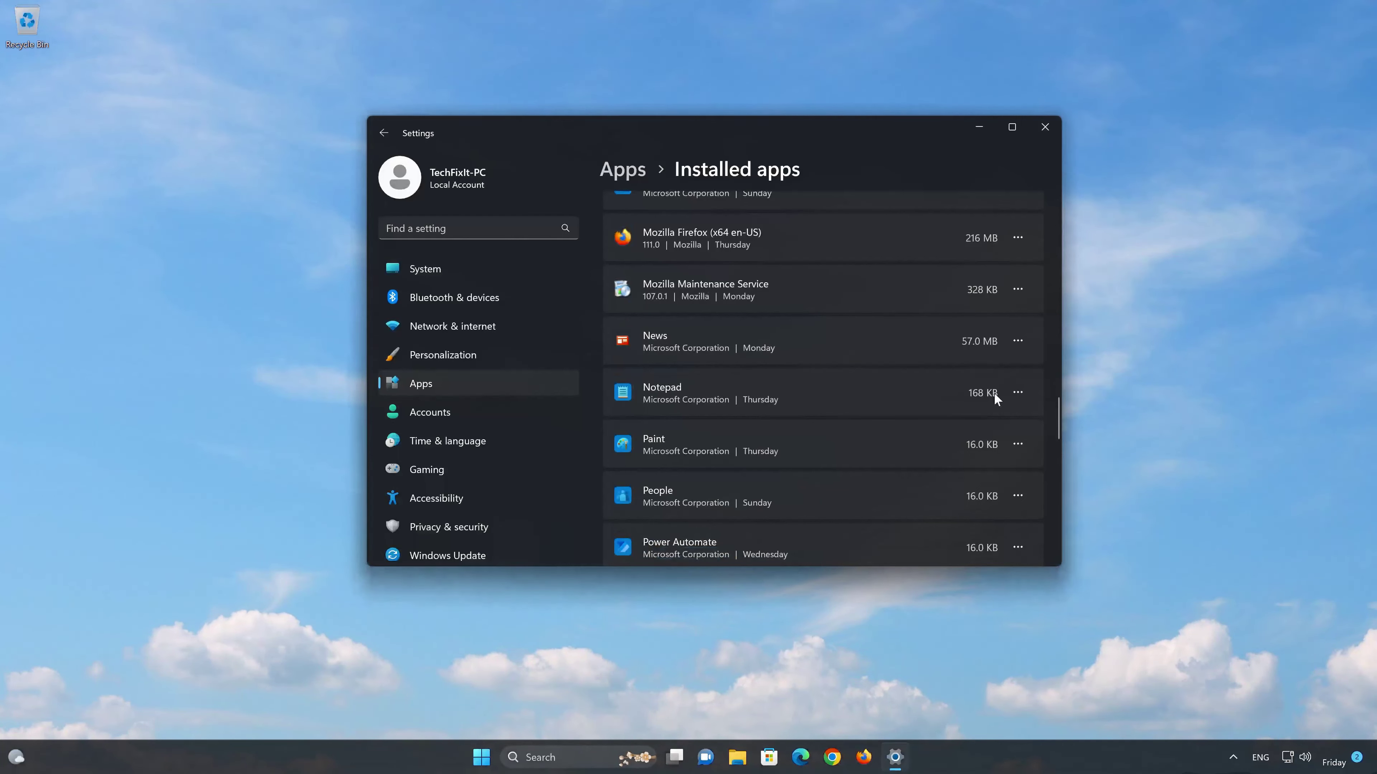
left_click(1013, 397)
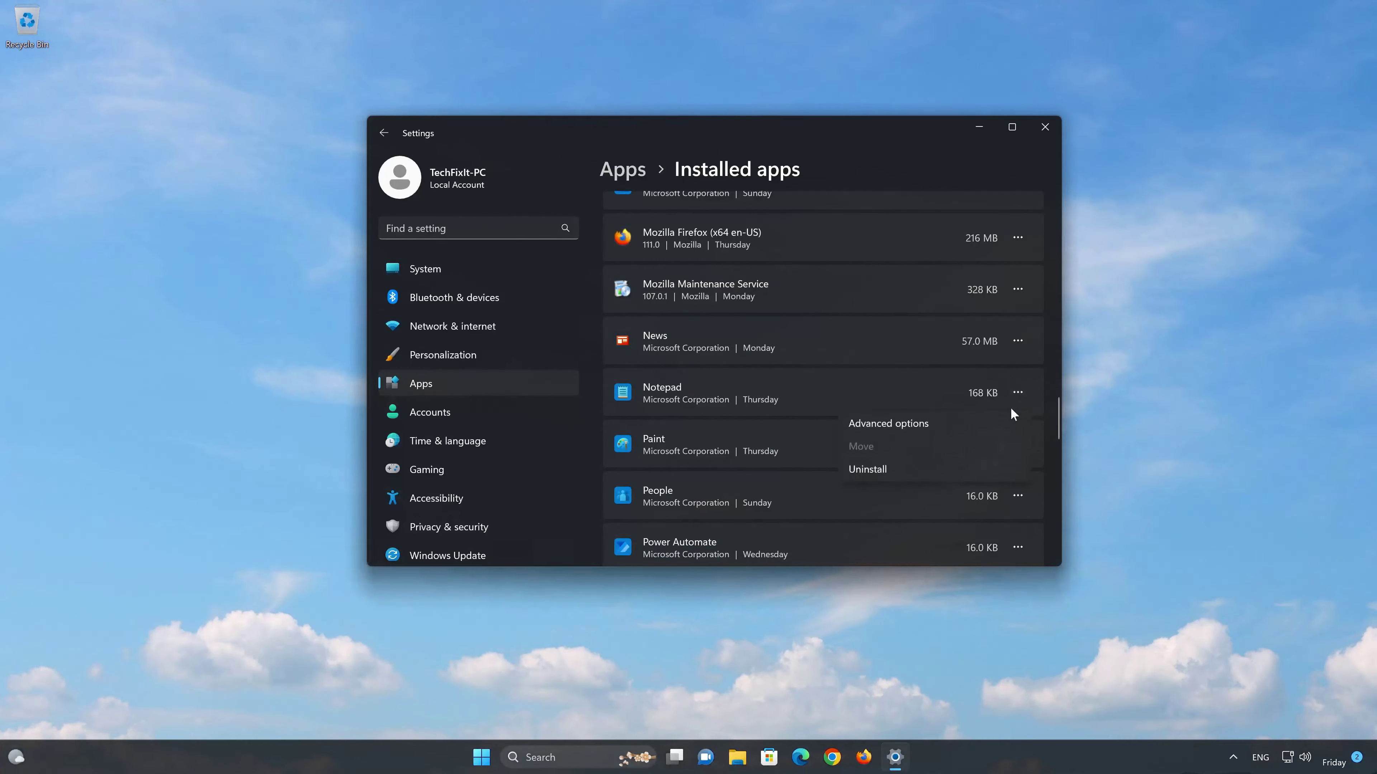
left_click(932, 426)
Repair the Notepad app, and reset it with its app data deleted
scroll(932, 426, "down", 5)
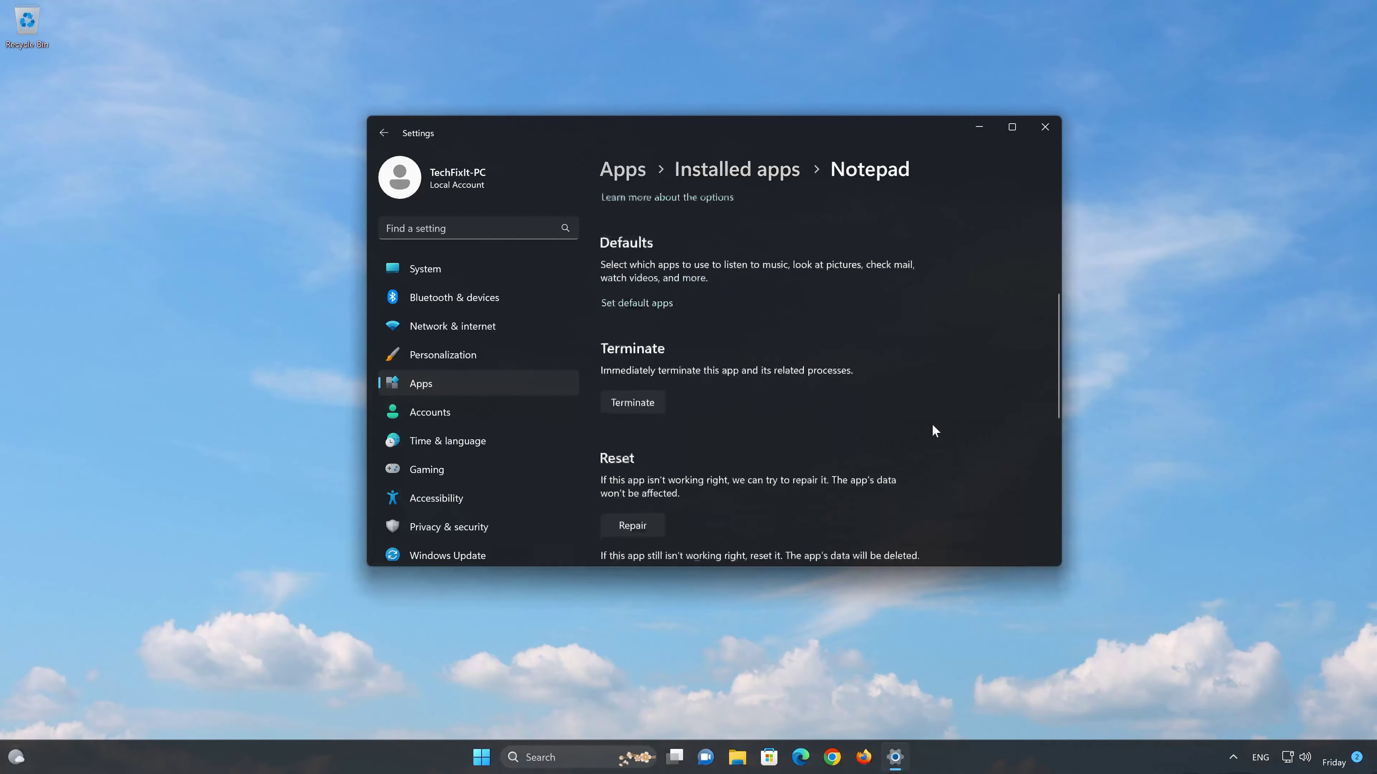
scroll(932, 425, "down", 3)
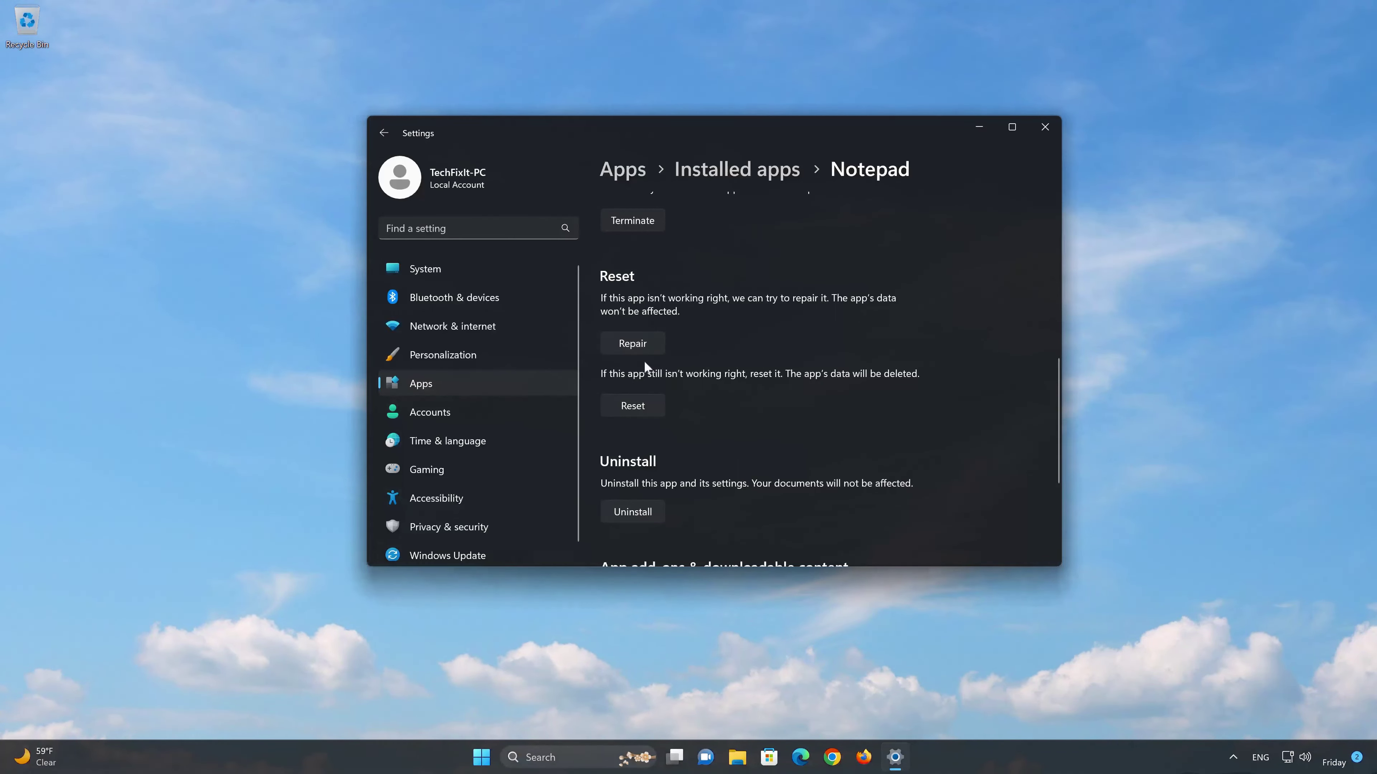
left_click(642, 346)
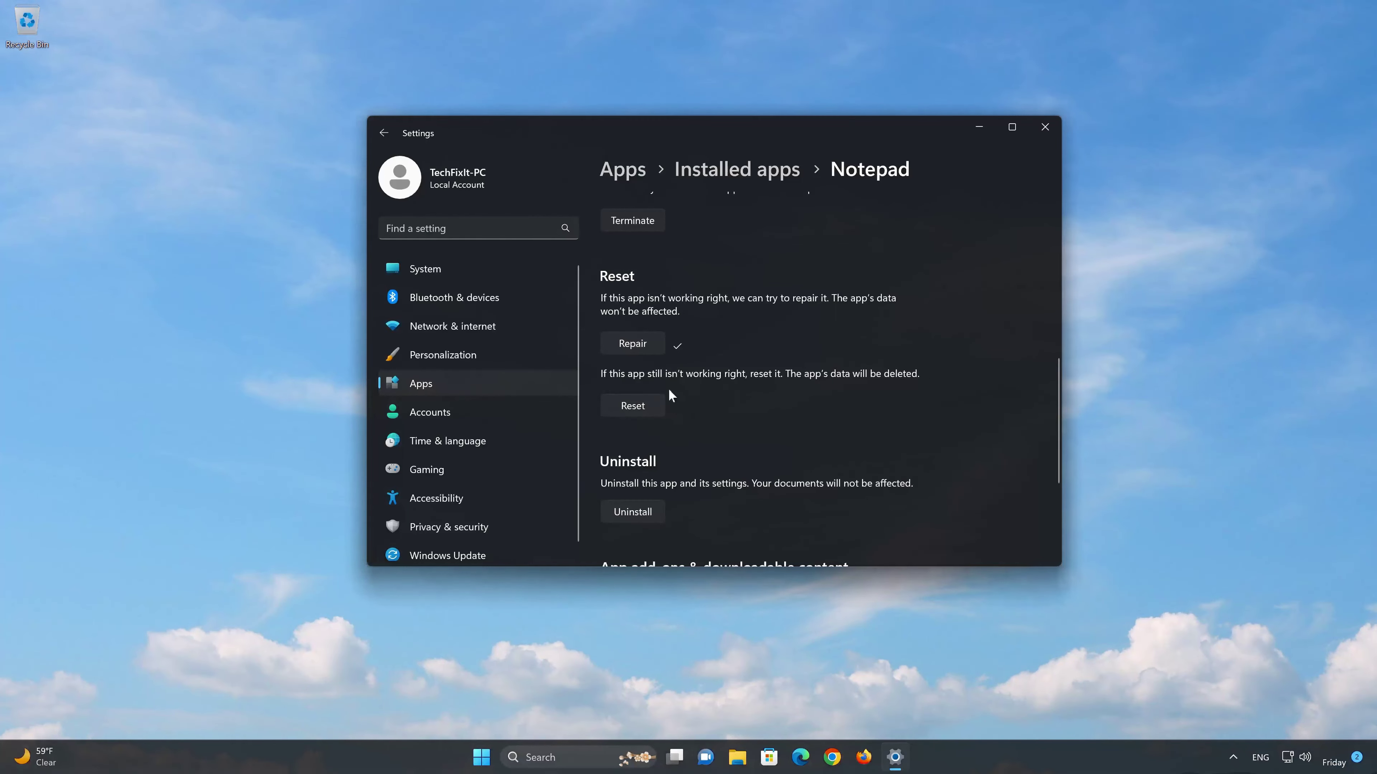
left_click(640, 404)
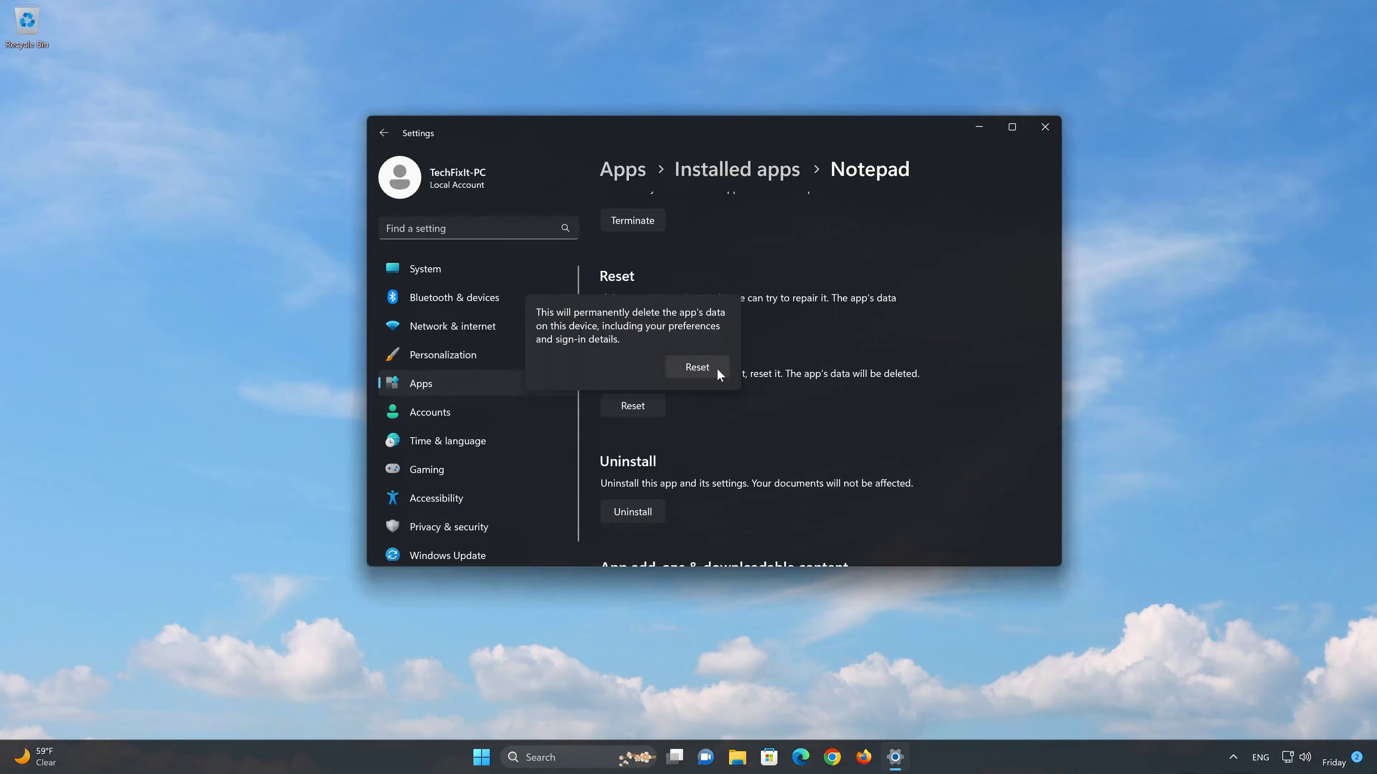
left_click(699, 367)
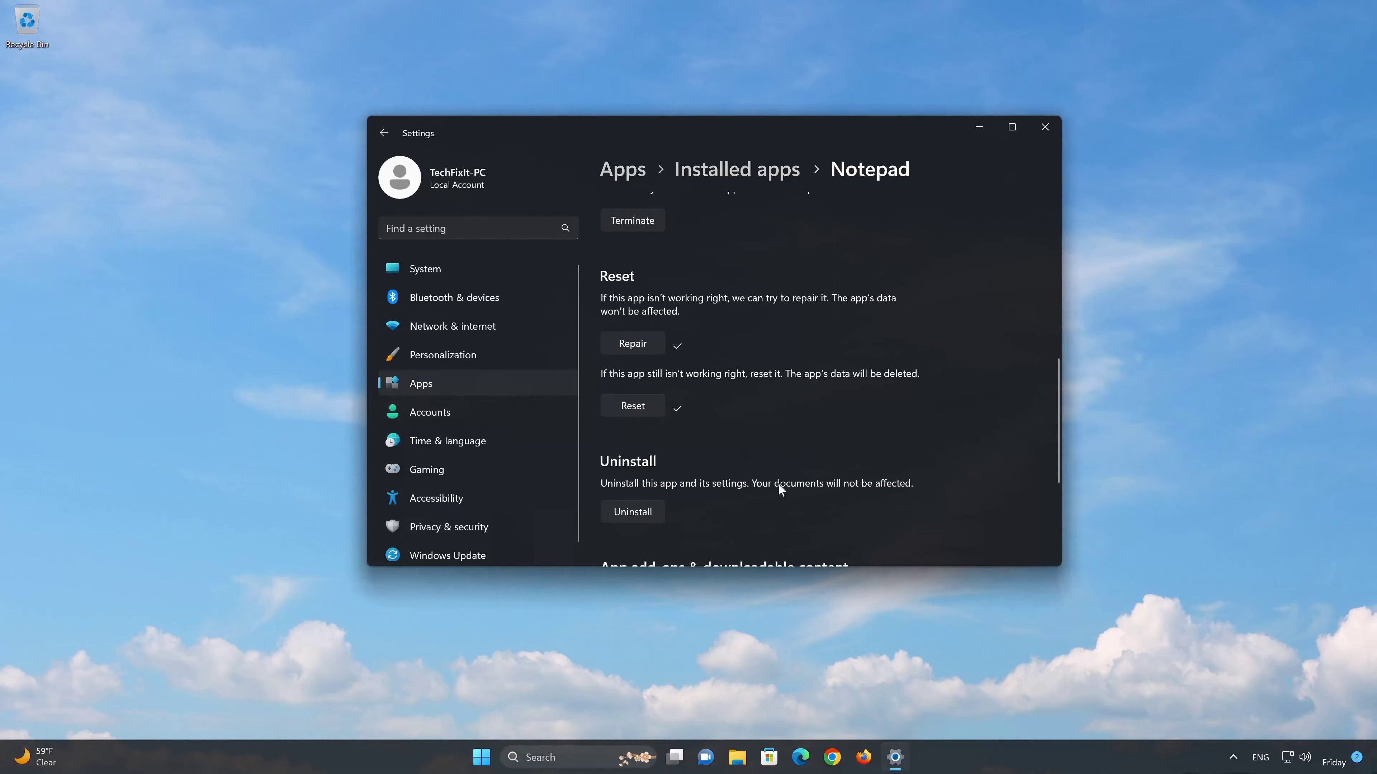
Uninstall Notepad from its advanced options page and close the Settings window
left_click(630, 514)
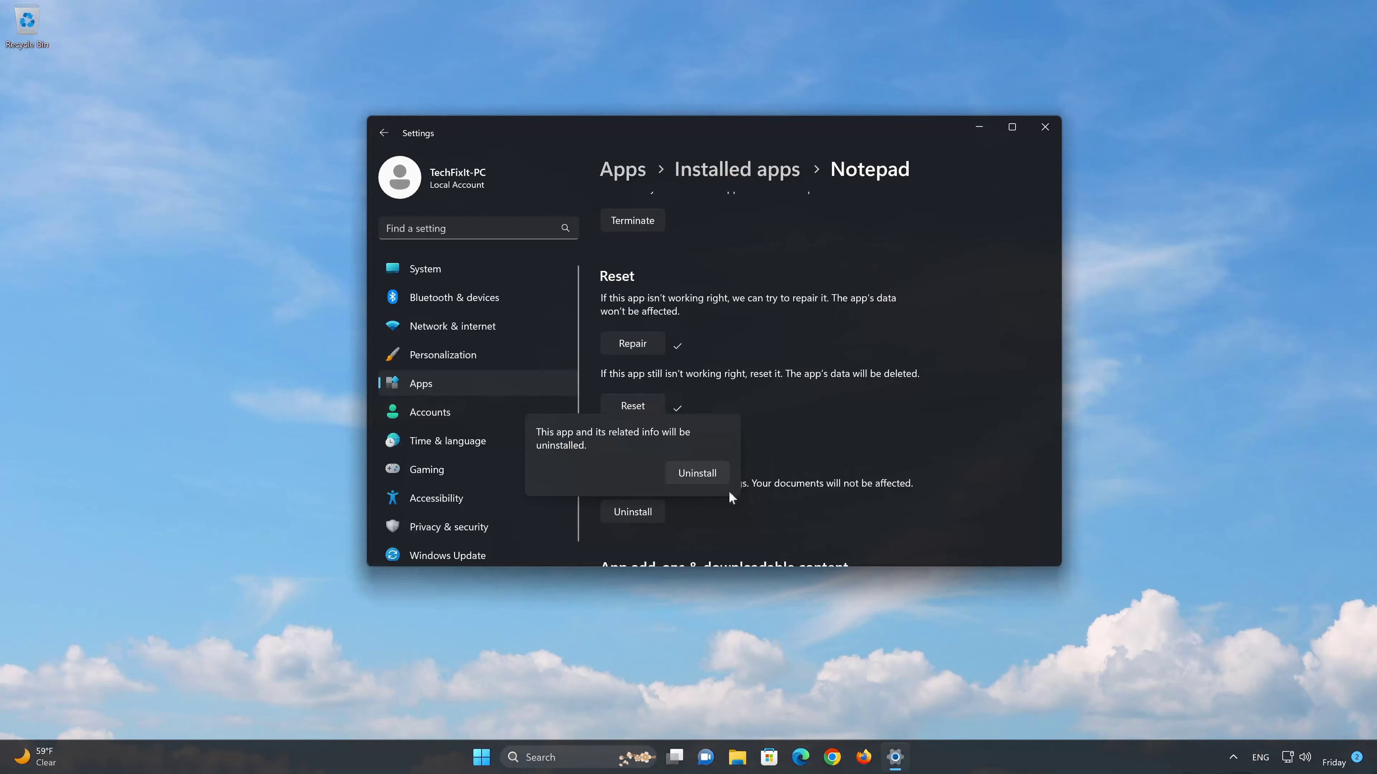
left_click(712, 468)
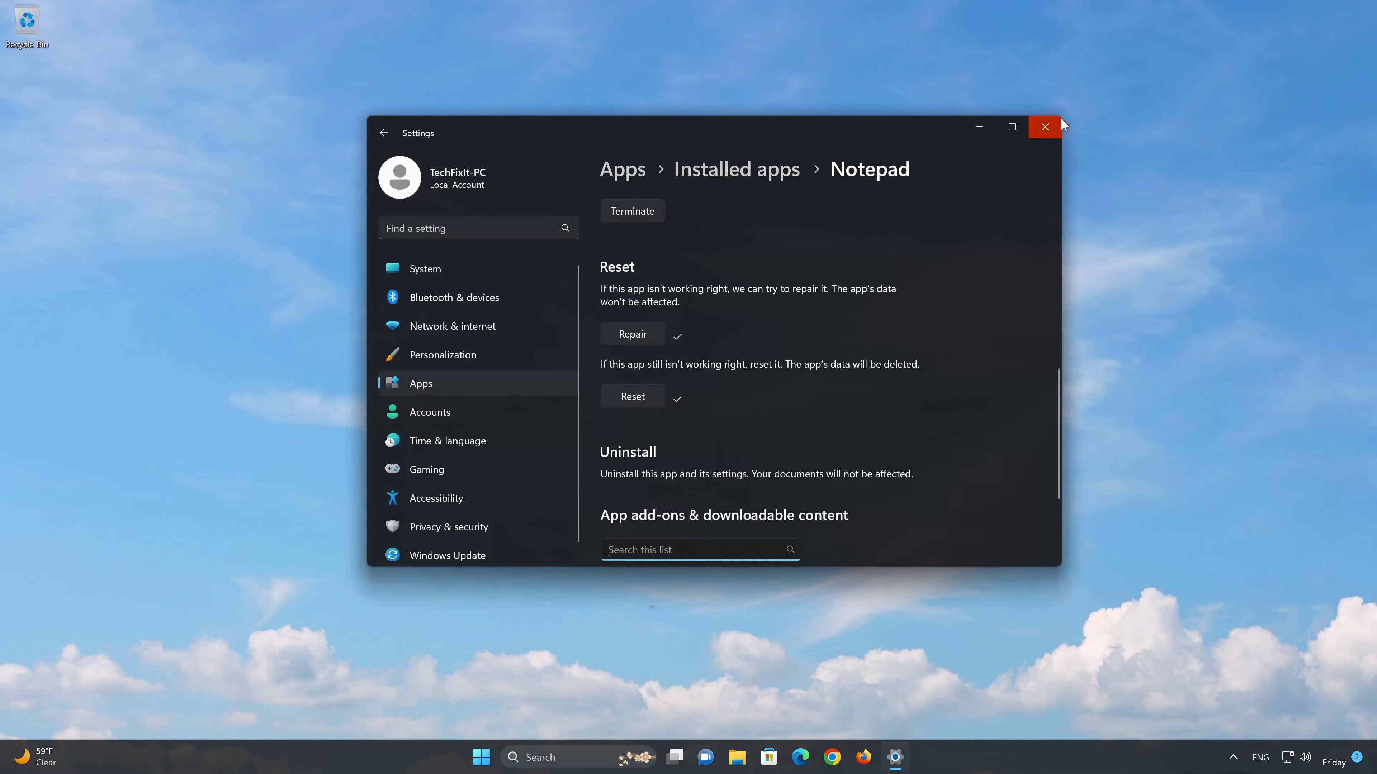
left_click(1045, 127)
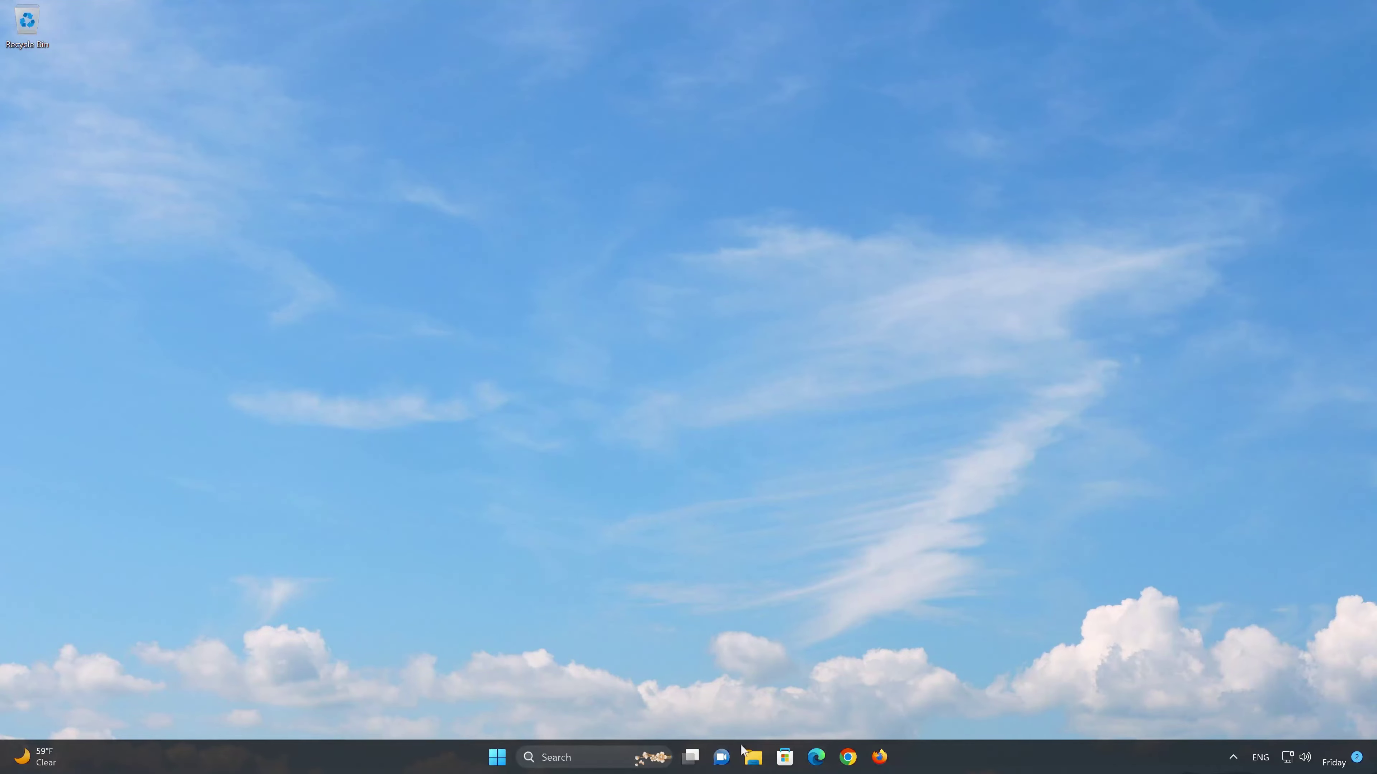
Switch to the Microsoft Store, search for "notepad" and install Windows Notepad
left_click(786, 757)
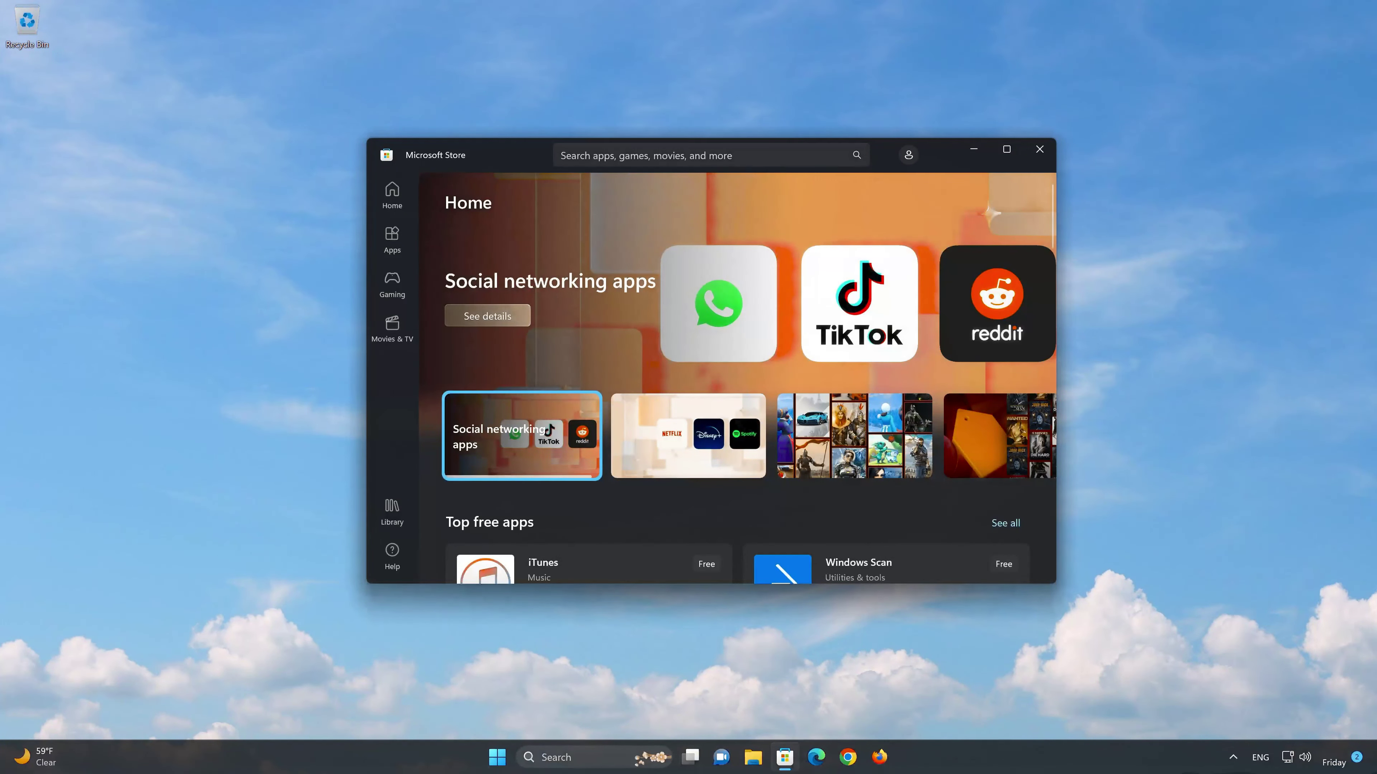
left_click(677, 156)
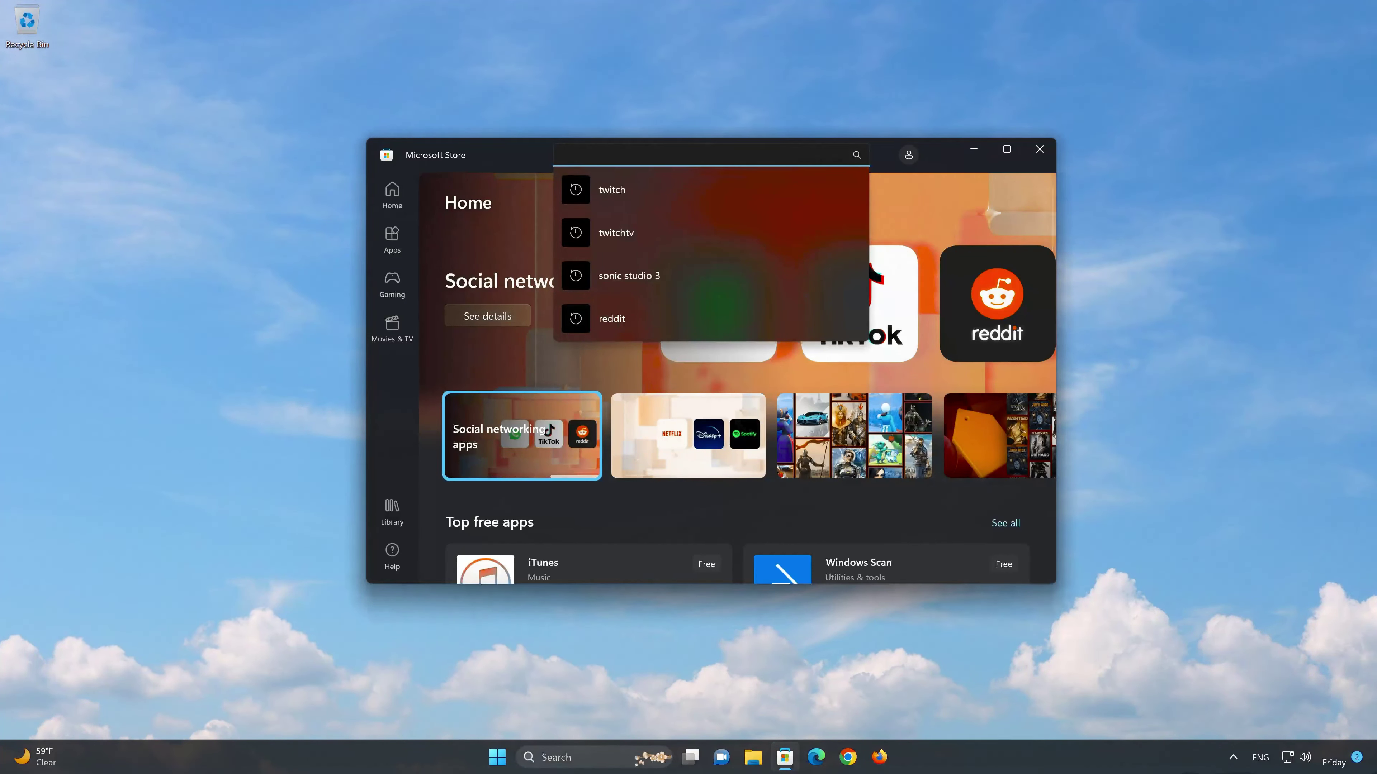
type("not")
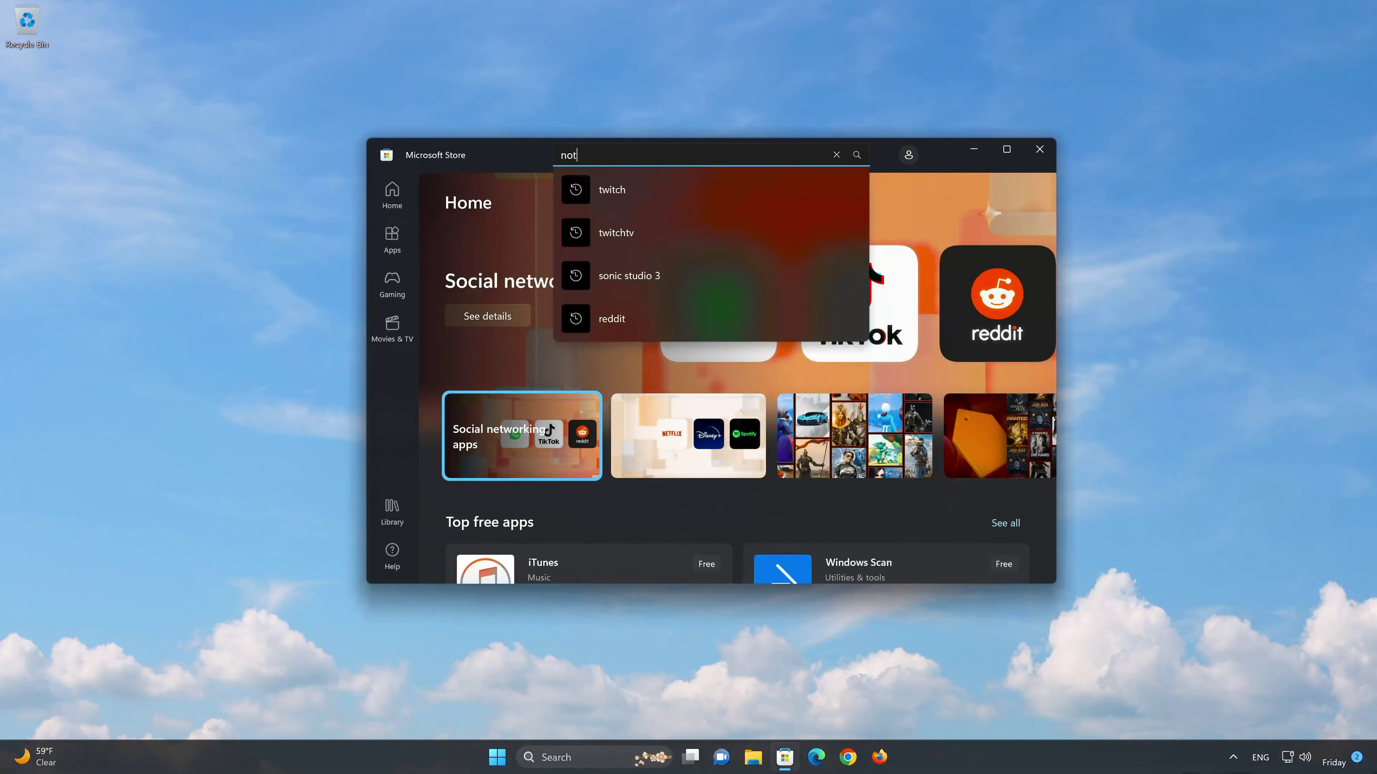
type("epad")
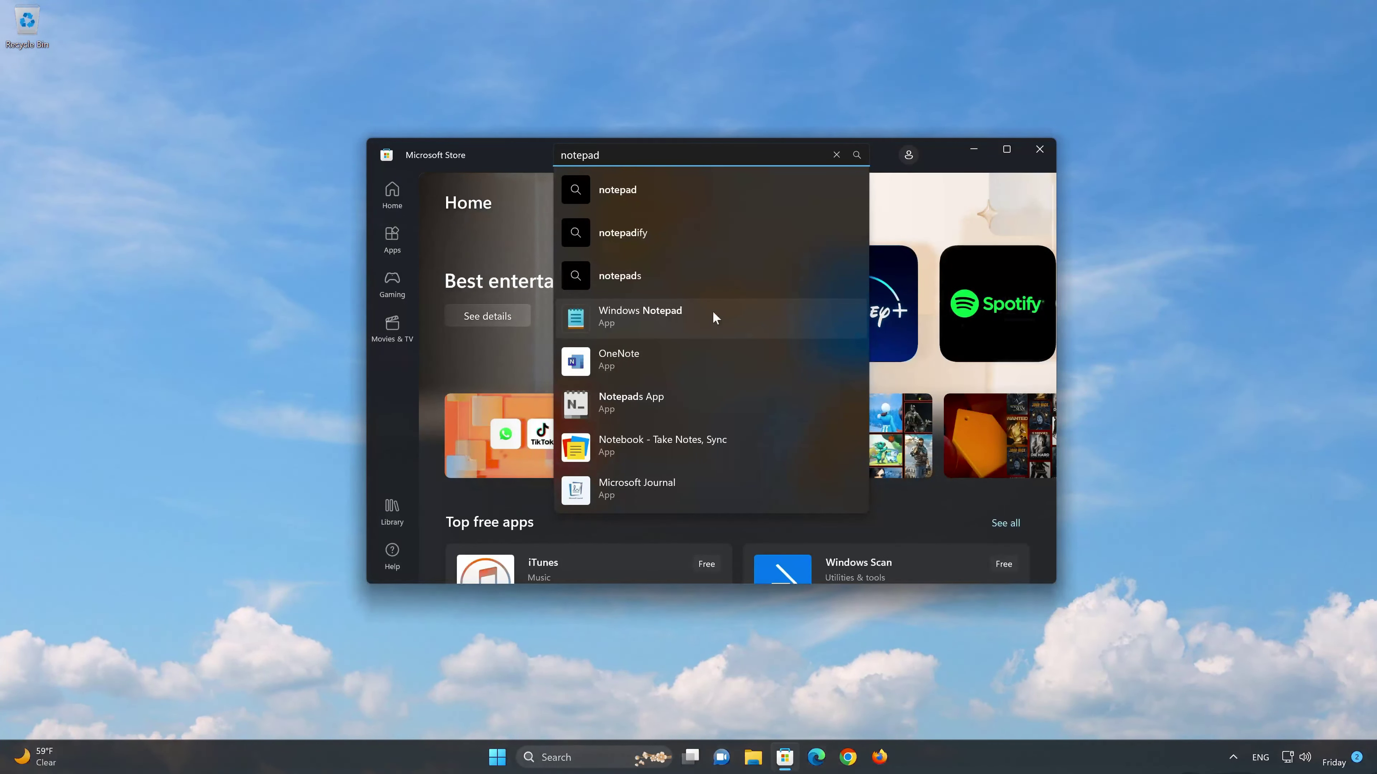
left_click(677, 320)
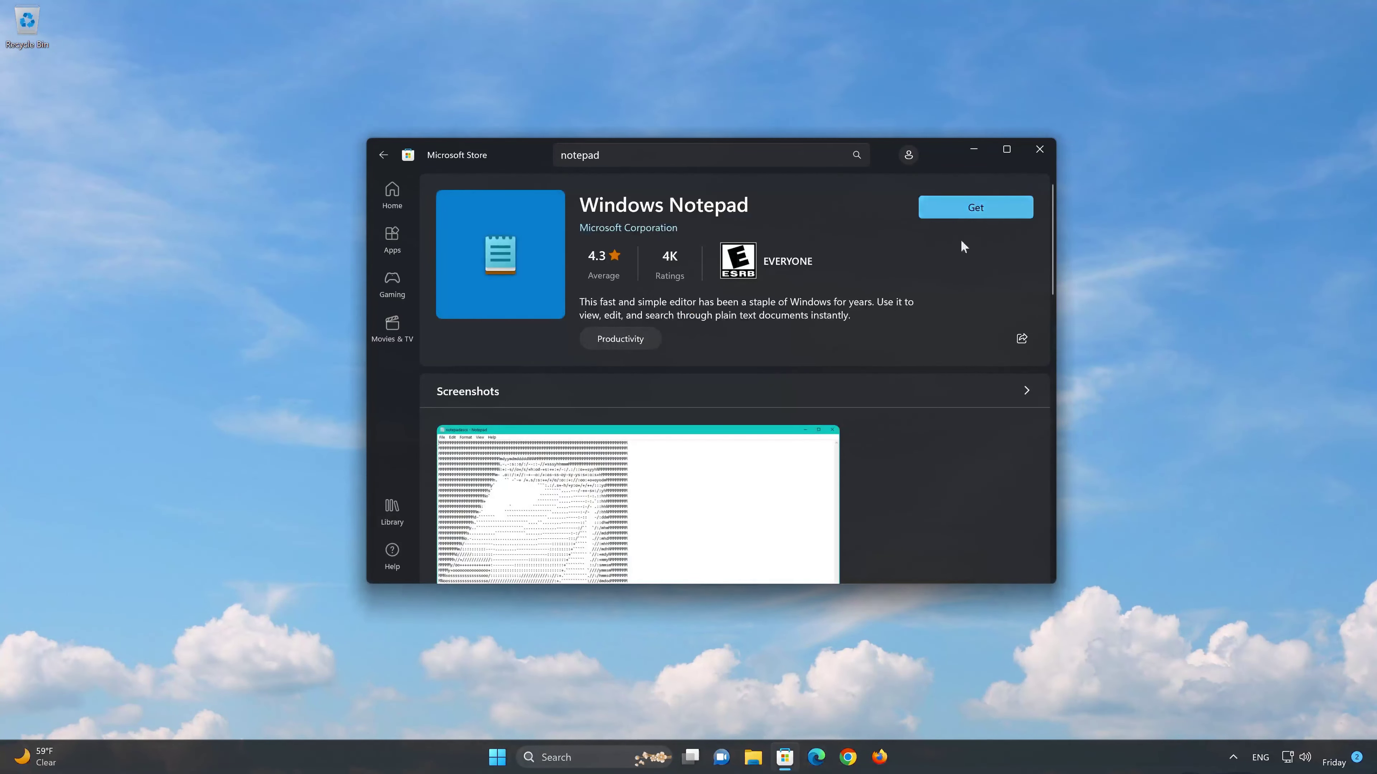
left_click(995, 199)
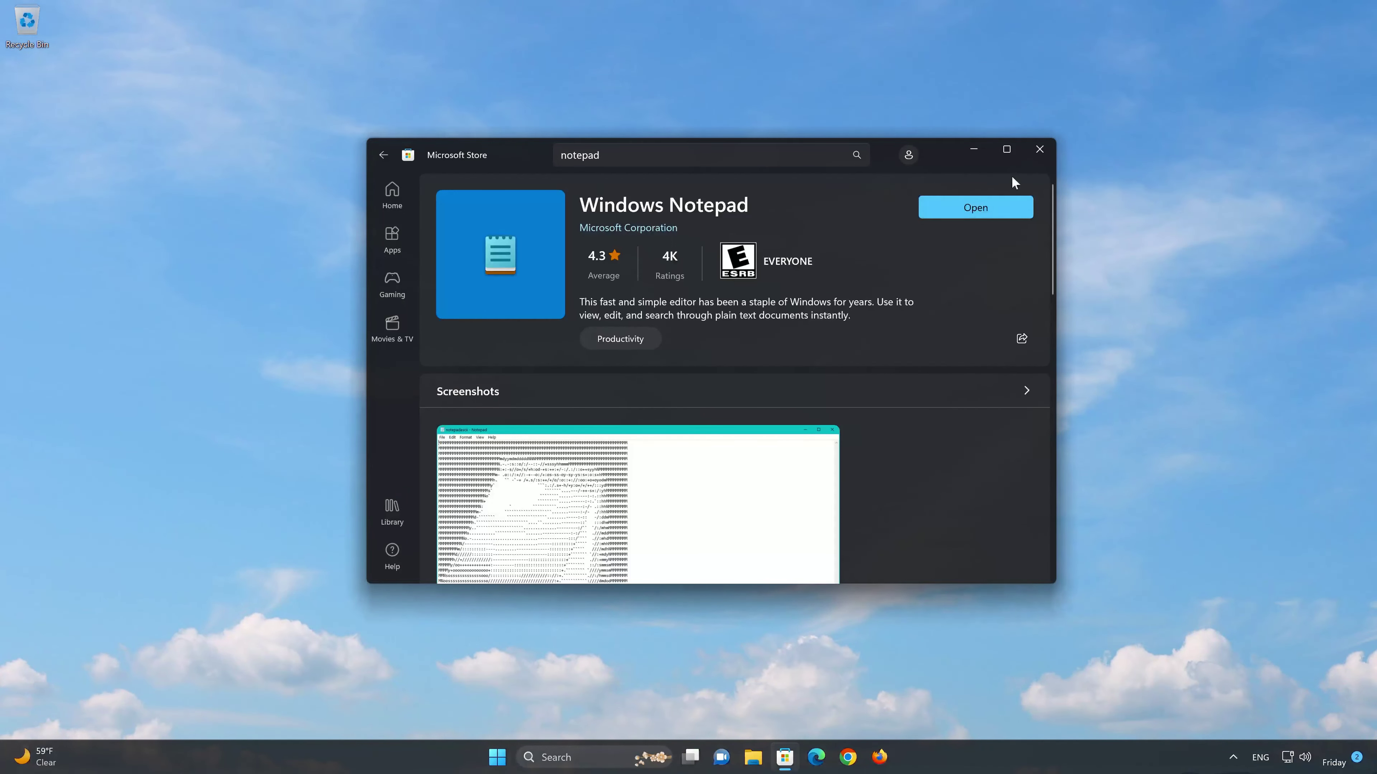
Launch Notepad from its store page, shrink its window and enter the test text "dss"
left_click(970, 215)
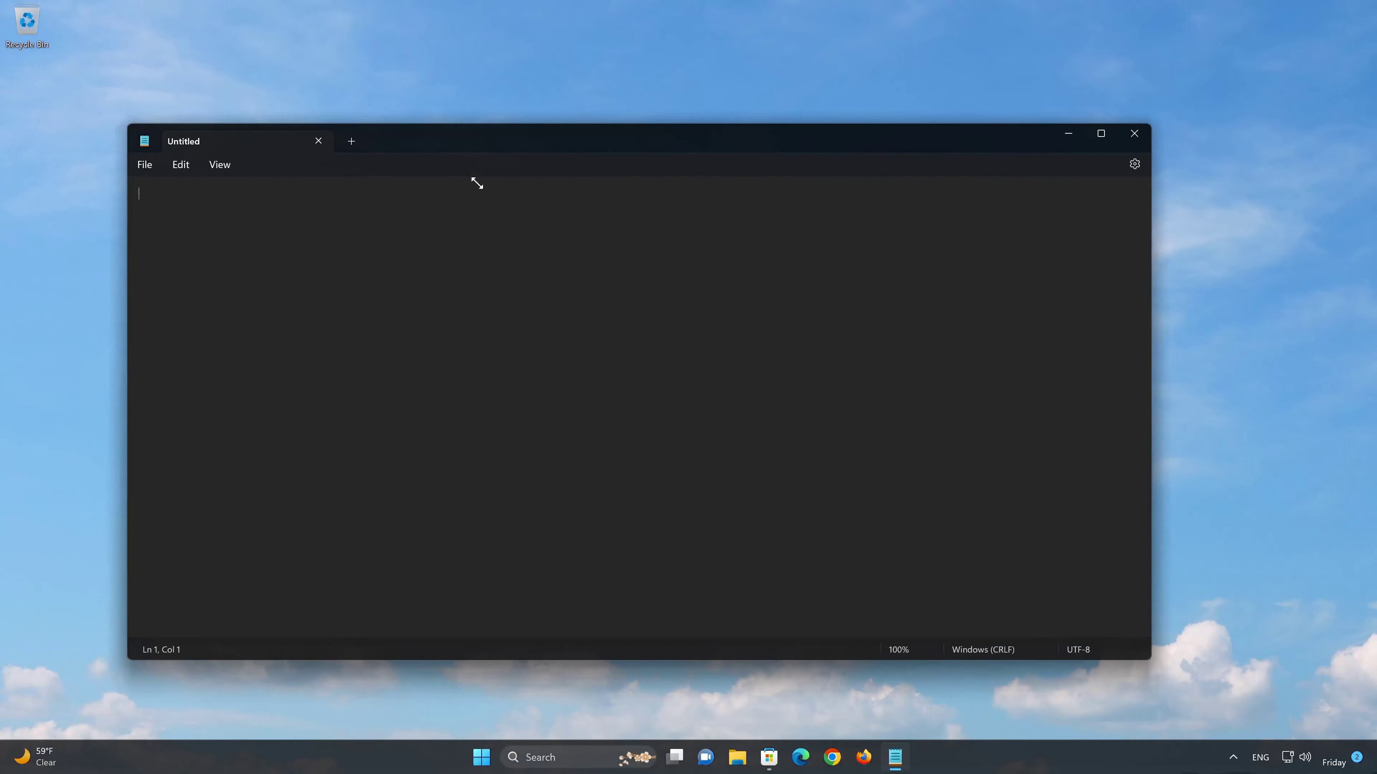
left_click_drag(477, 184, 496, 266)
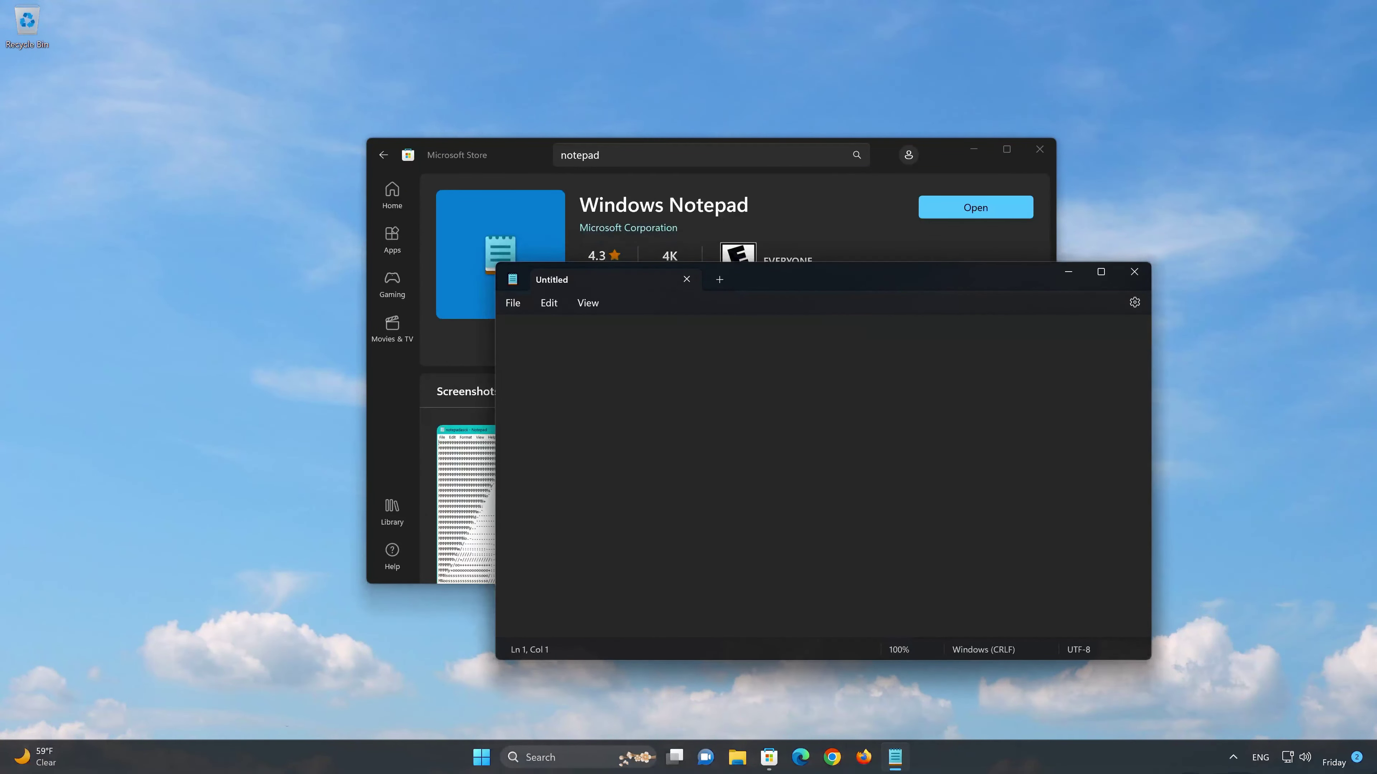
type("dss")
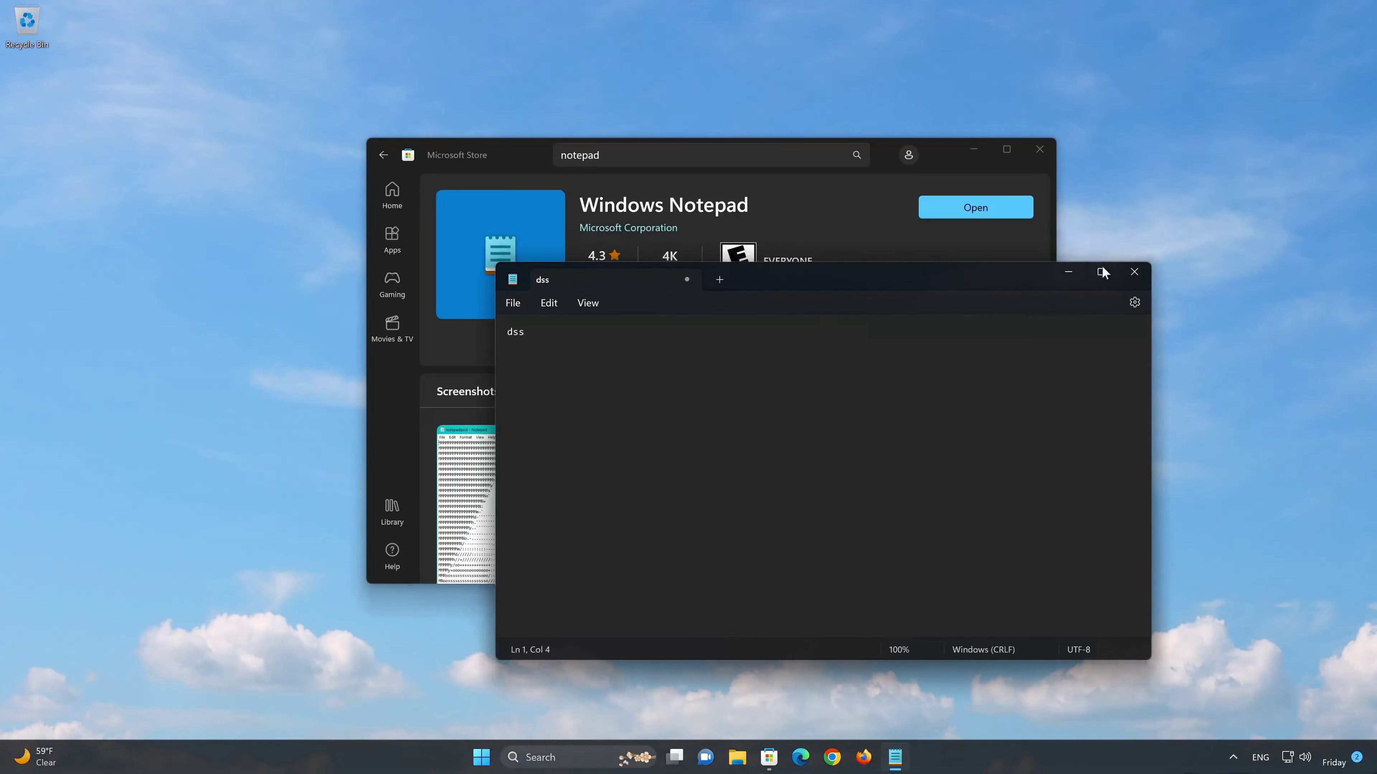
Close Notepad without saving the test text and close the Microsoft Store
left_click(1133, 272)
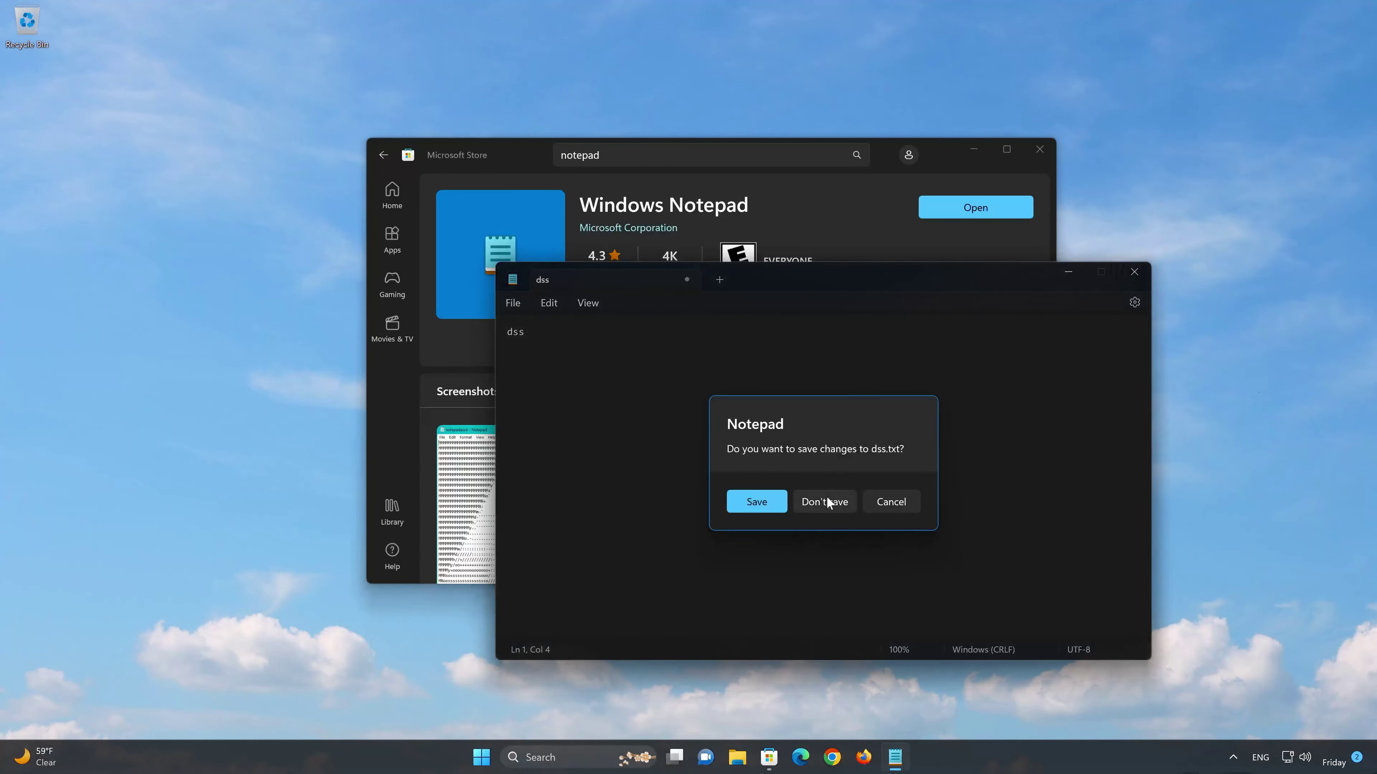
left_click(826, 500)
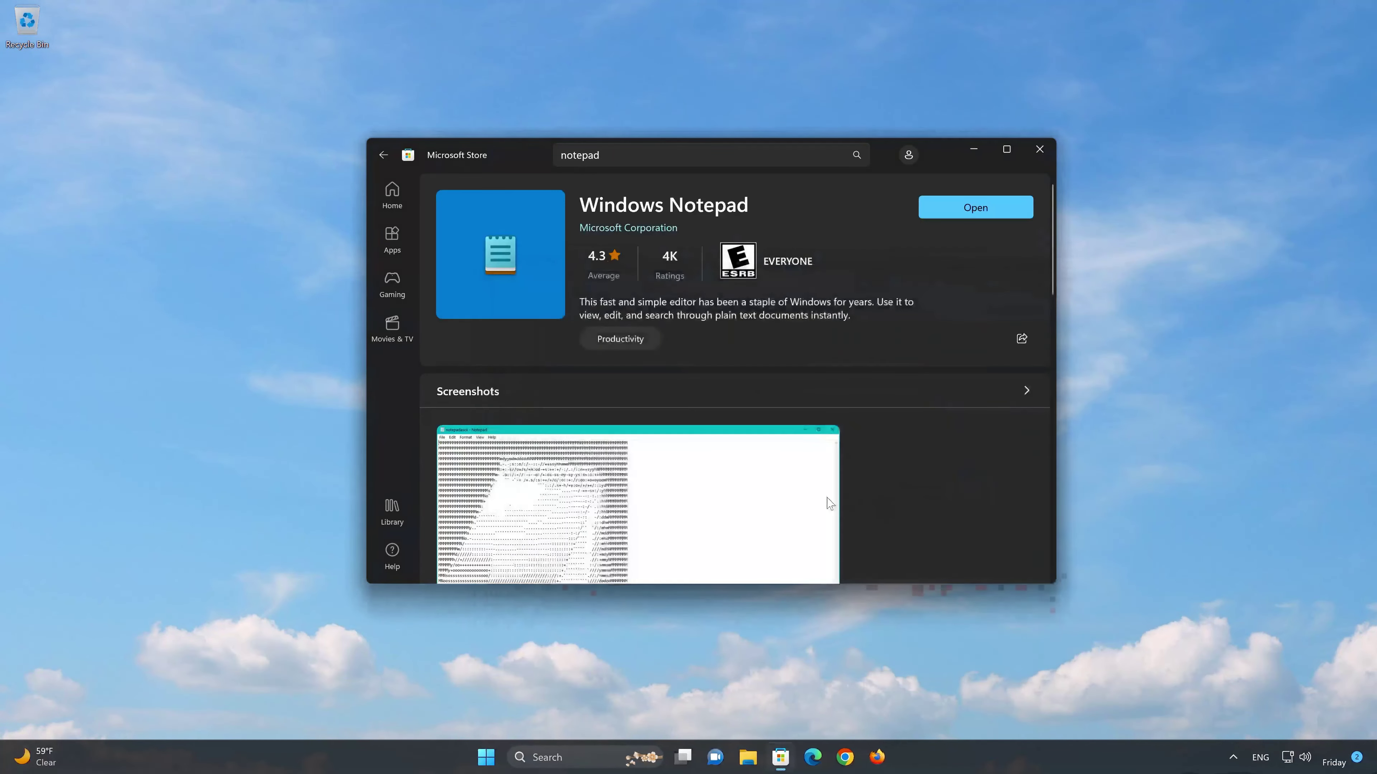
left_click(790, 495)
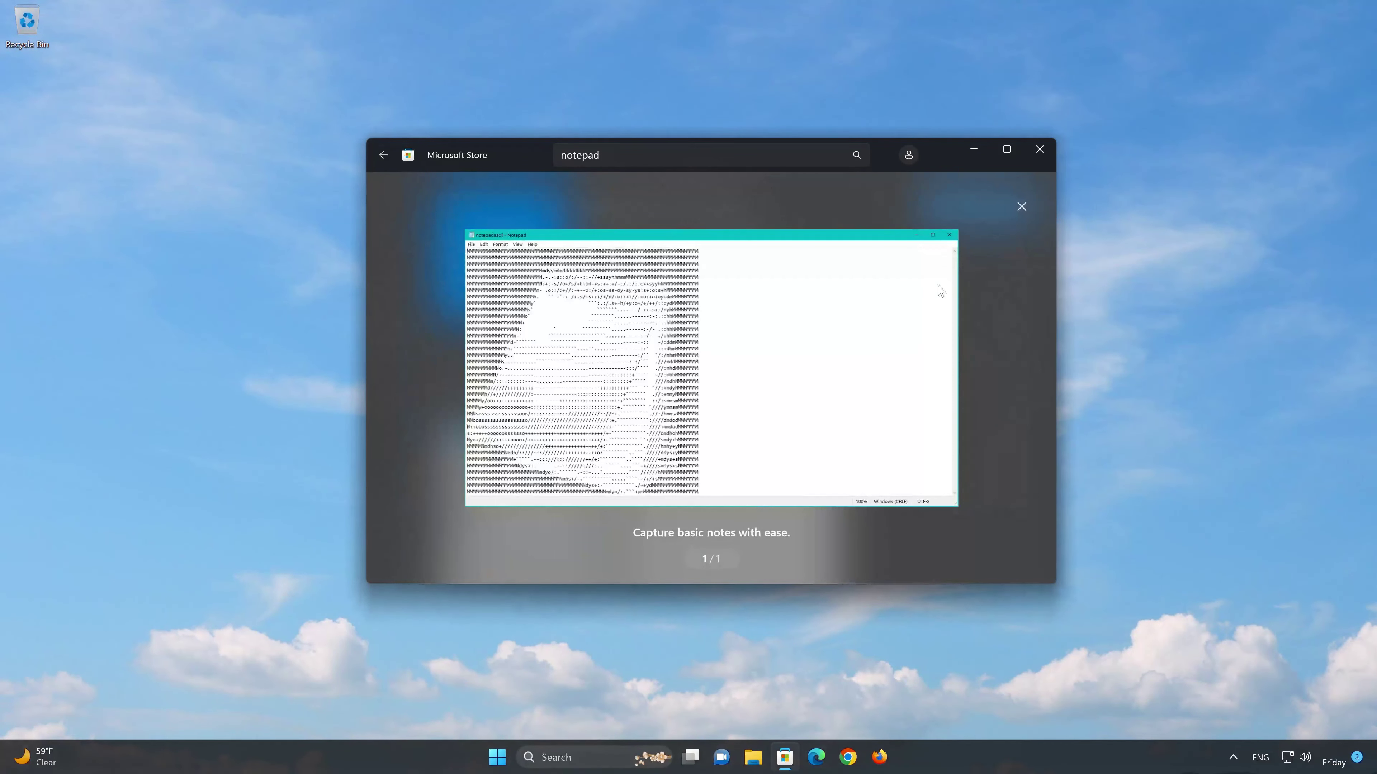
left_click(1039, 150)
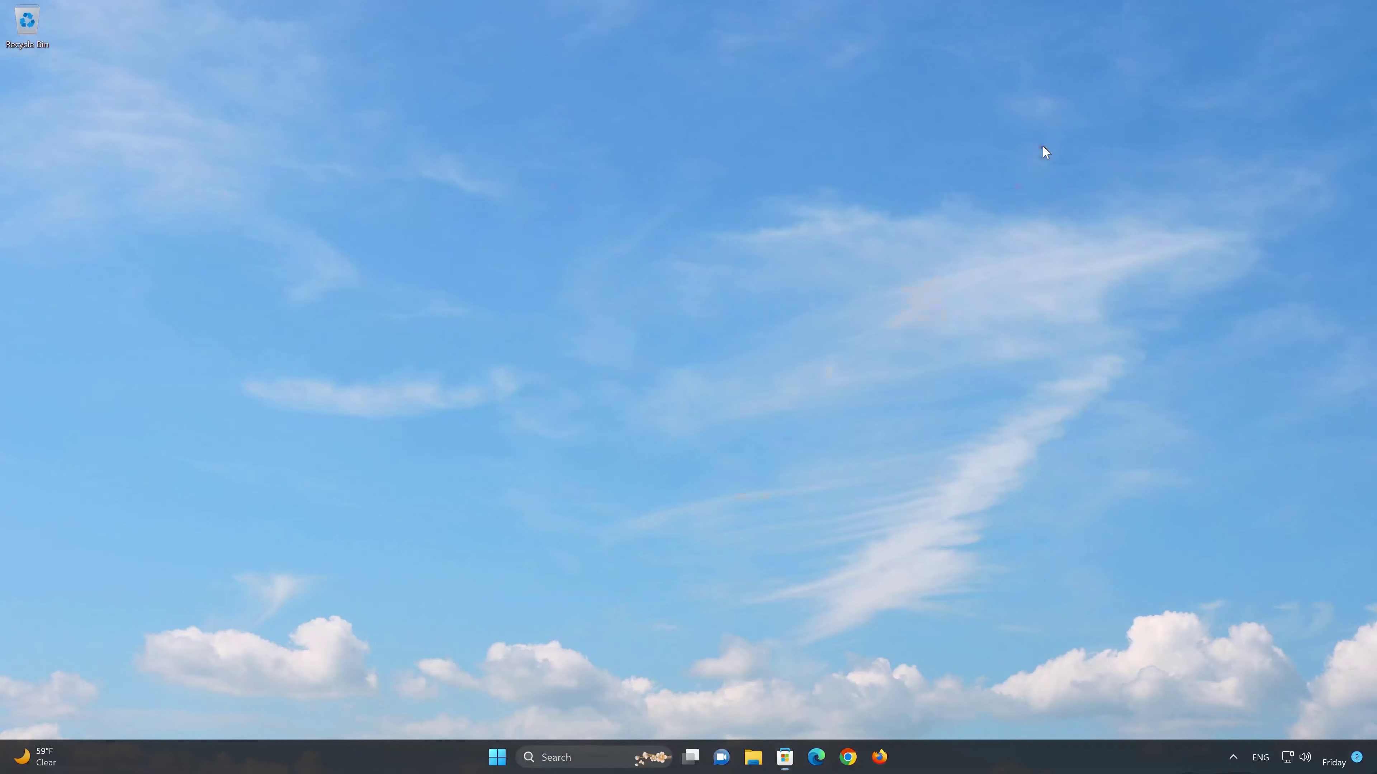